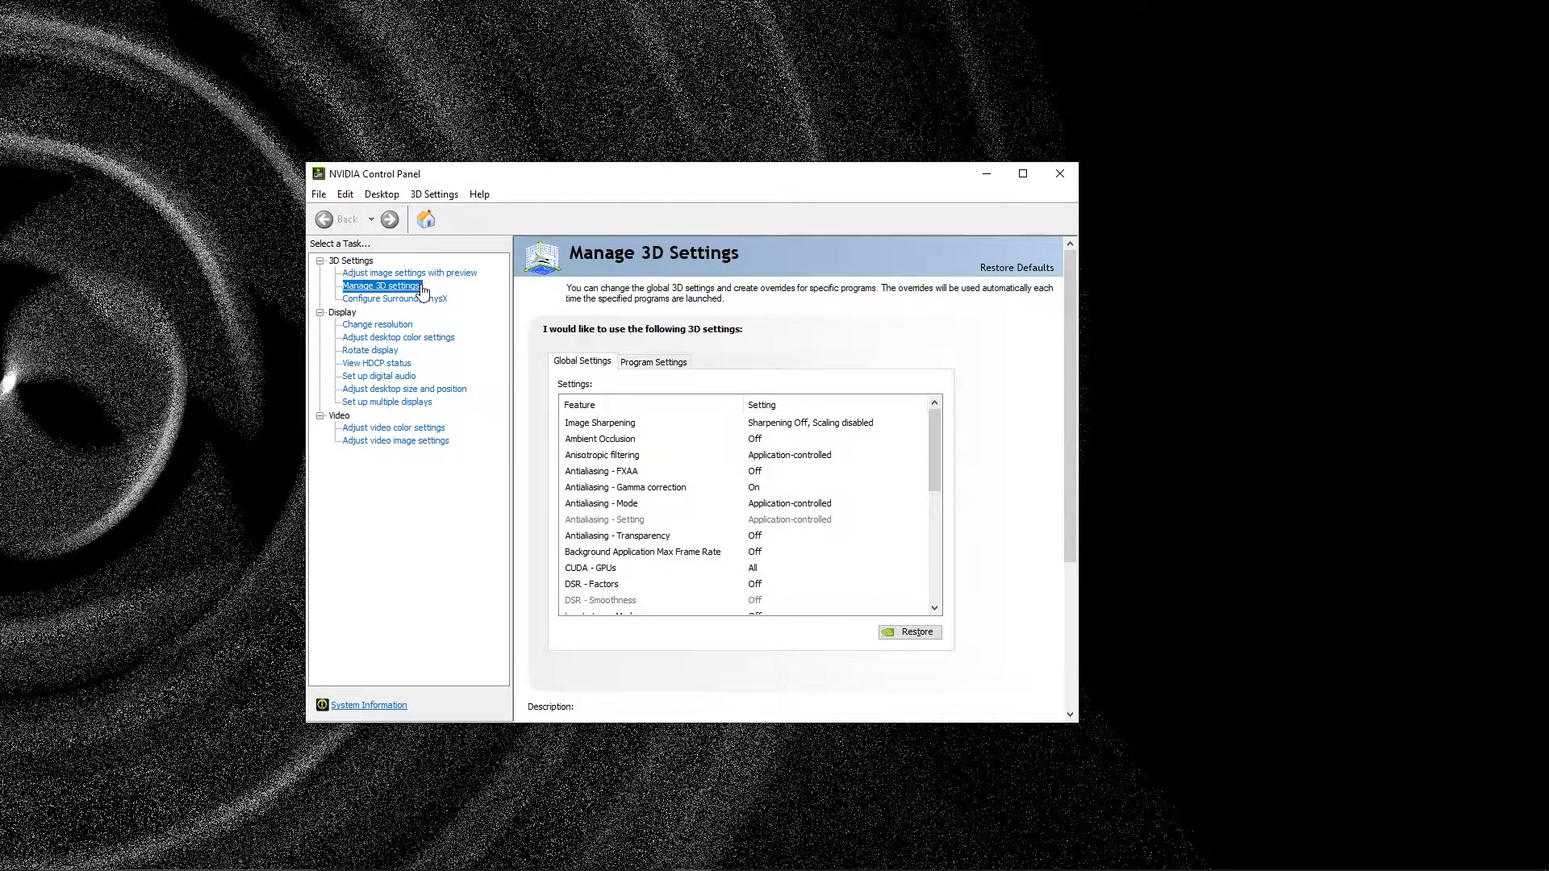
Open the Configure Surround, PhysX page under 3D Settings in NVIDIA Control Panel
click(363, 299)
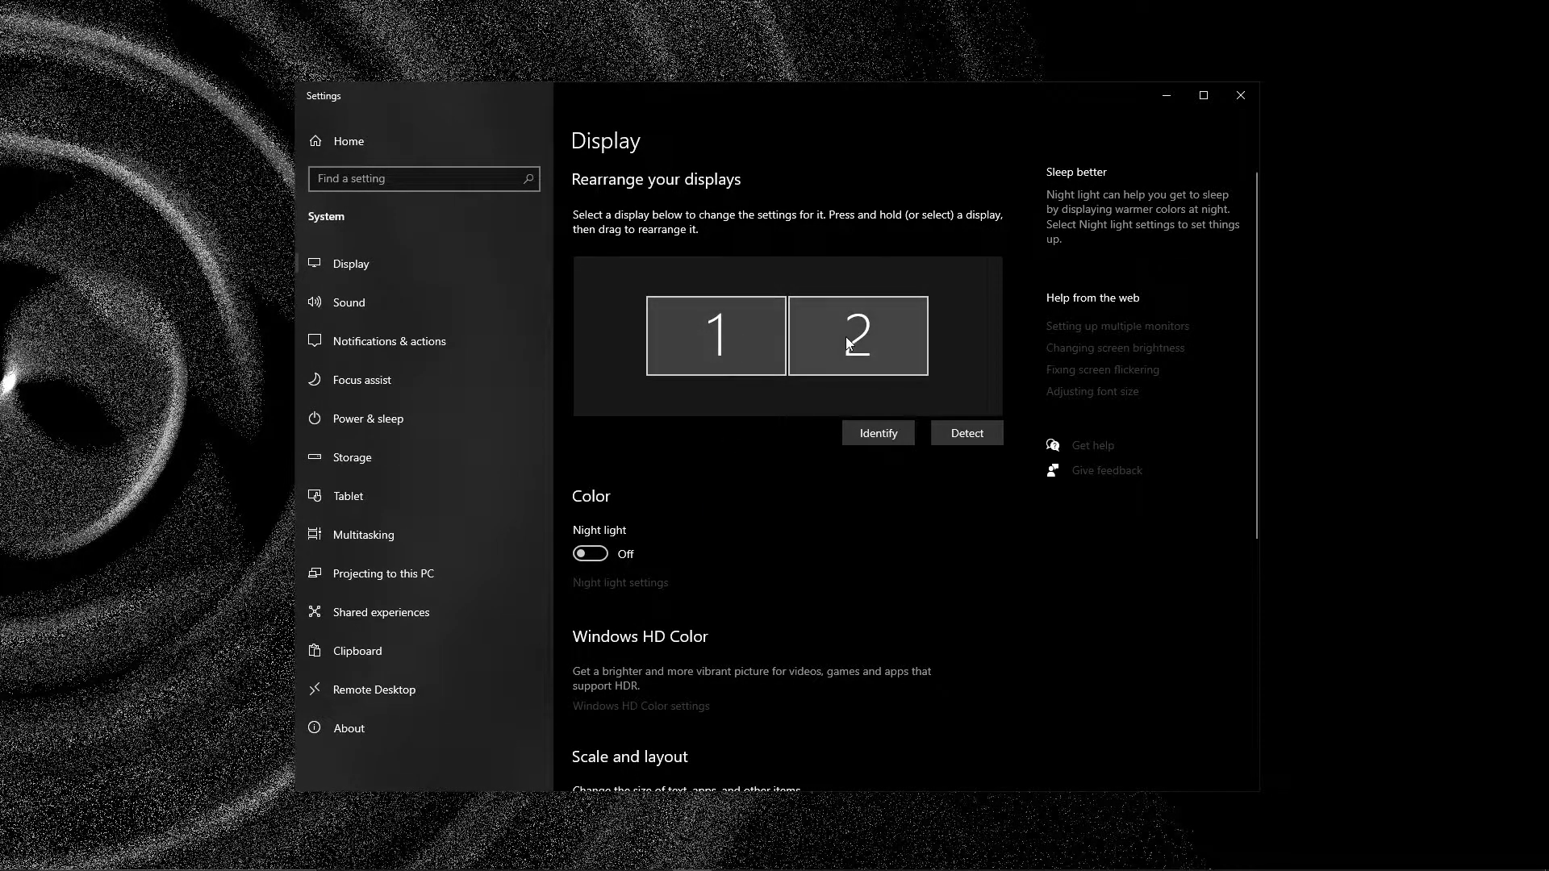
click(847, 338)
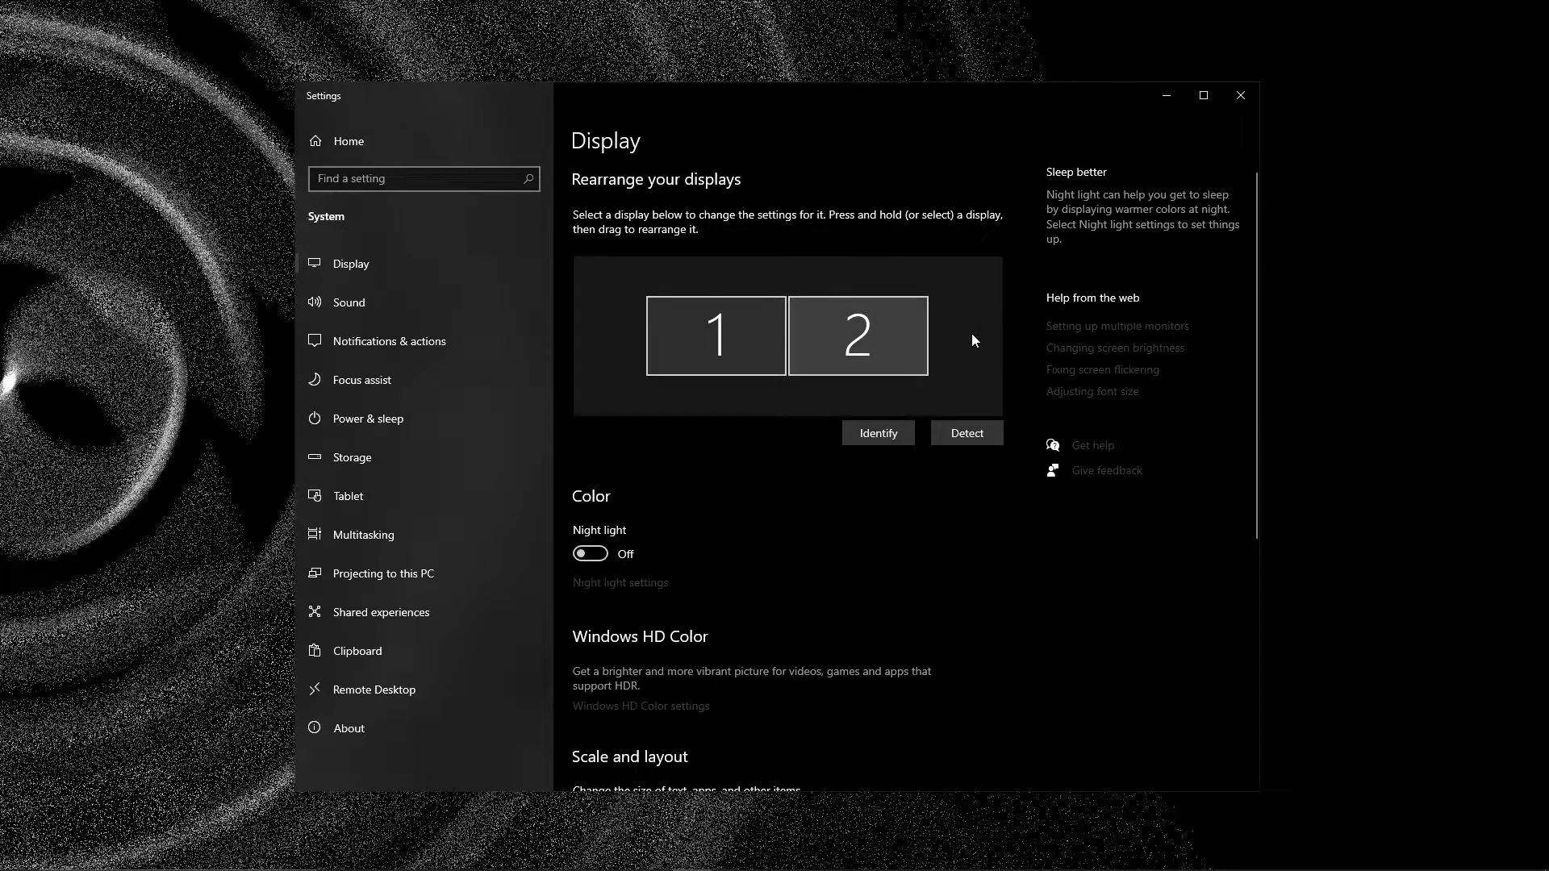
scroll(953, 320, down, 4)
scroll(953, 320, down, 3)
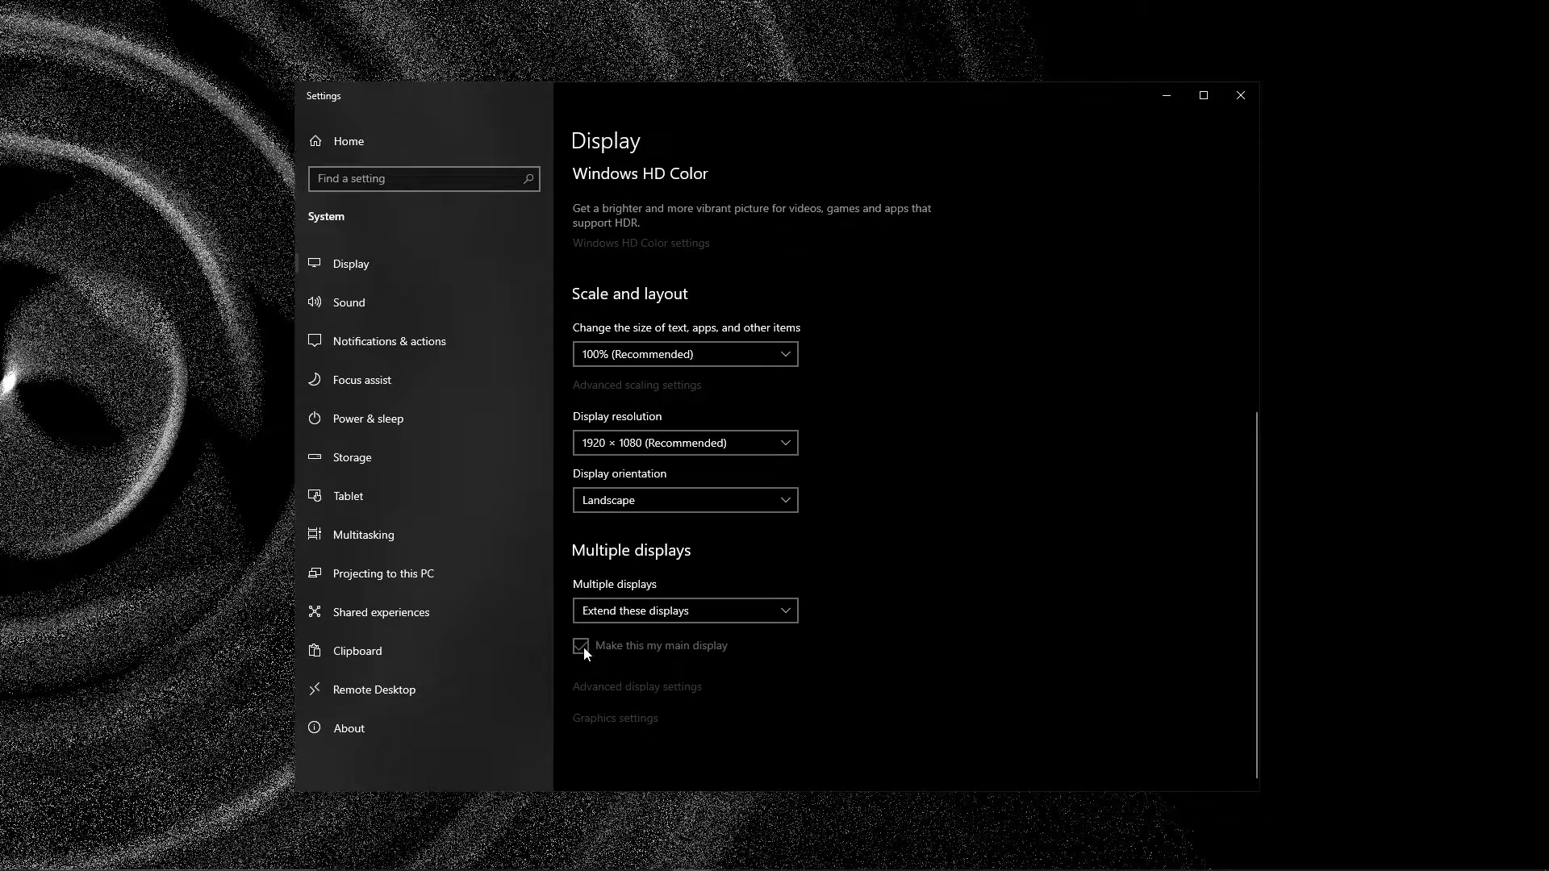
scroll(926, 627, up, 5)
scroll(927, 627, up, 2)
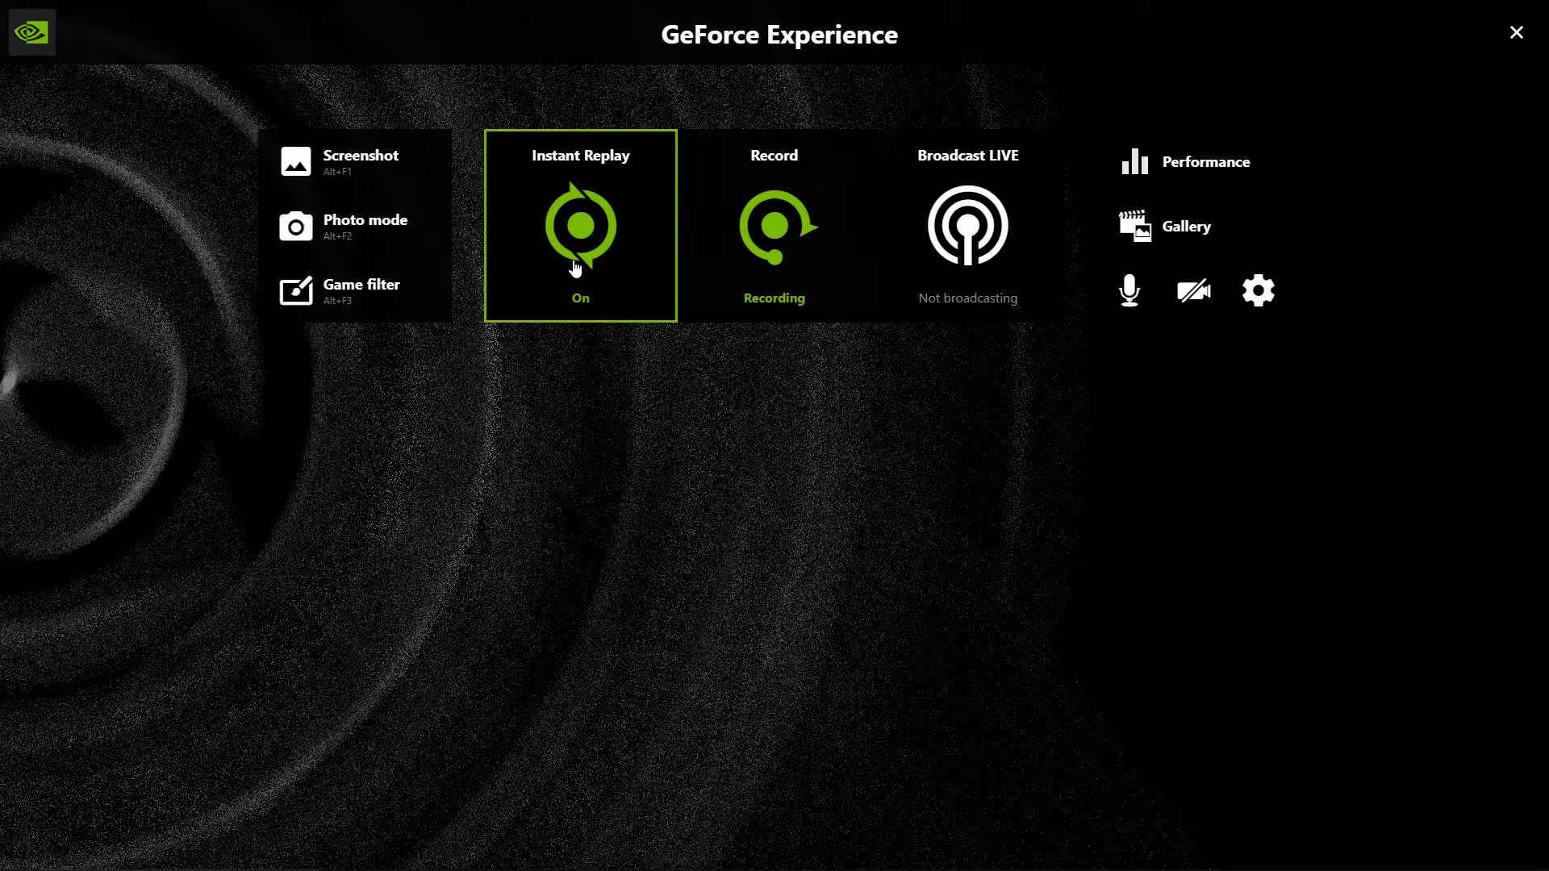
Switch Instant Replay to off, then open the overlay settings' Privacy control page
click(578, 278)
click(581, 340)
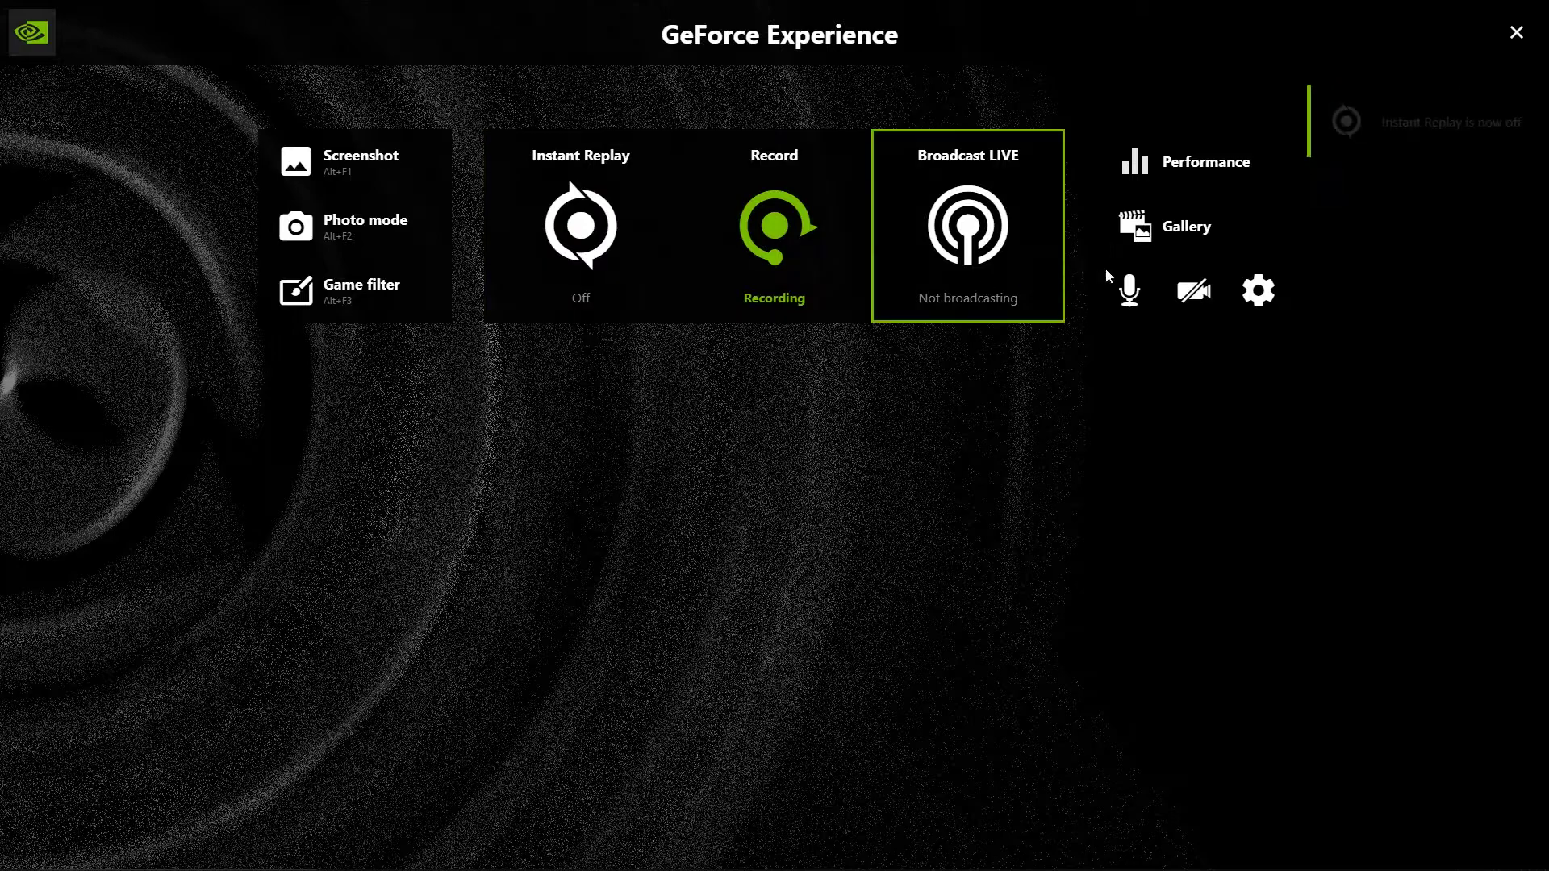
click(1259, 290)
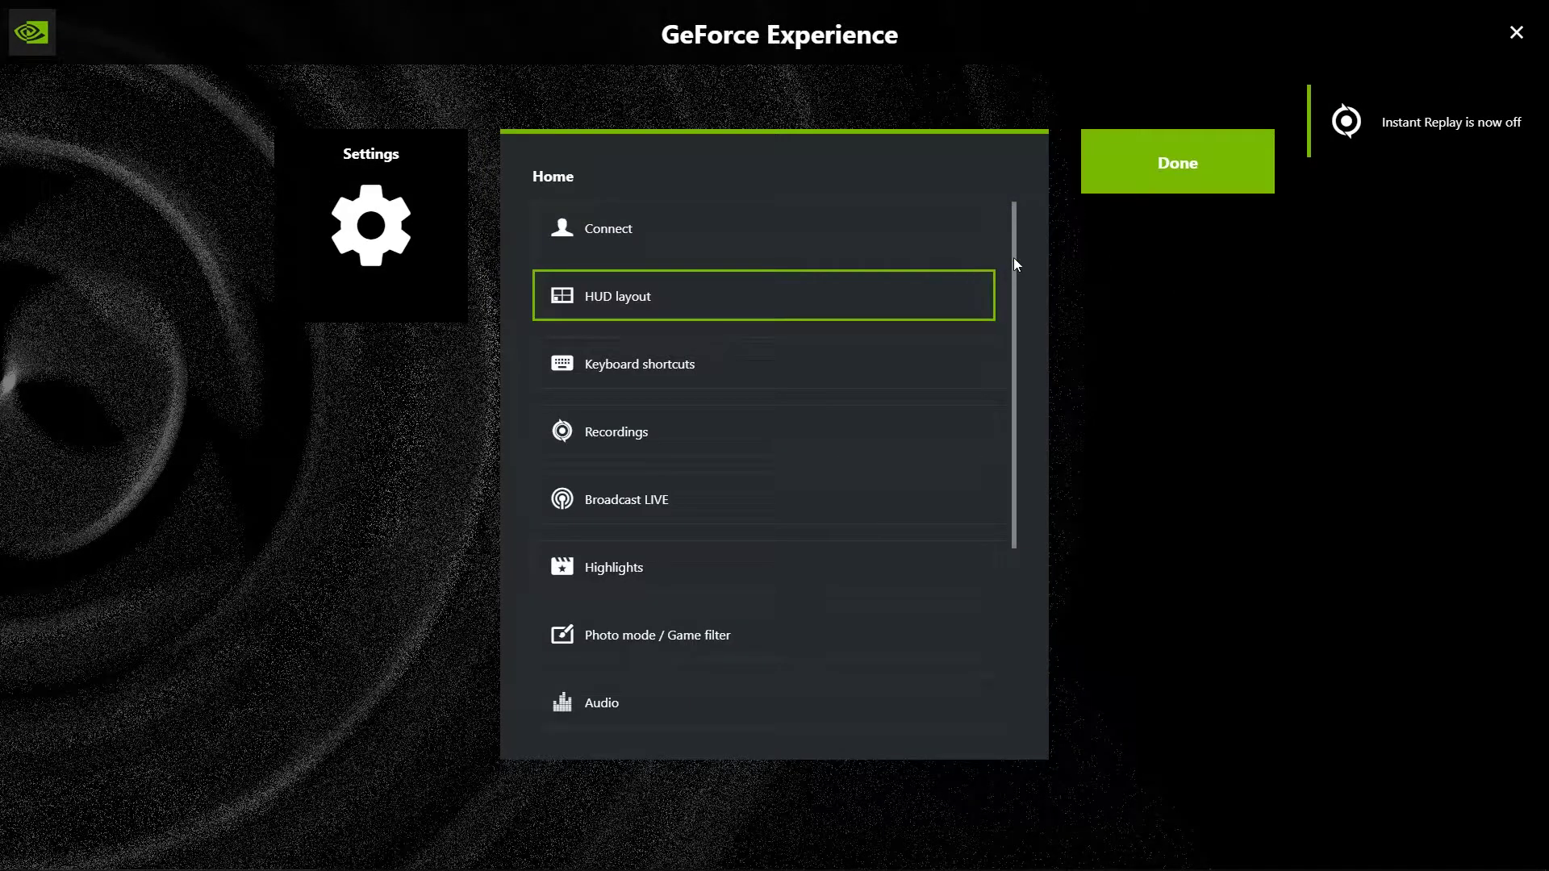
scroll(1013, 258, down, 2)
scroll(1009, 329, down, 3)
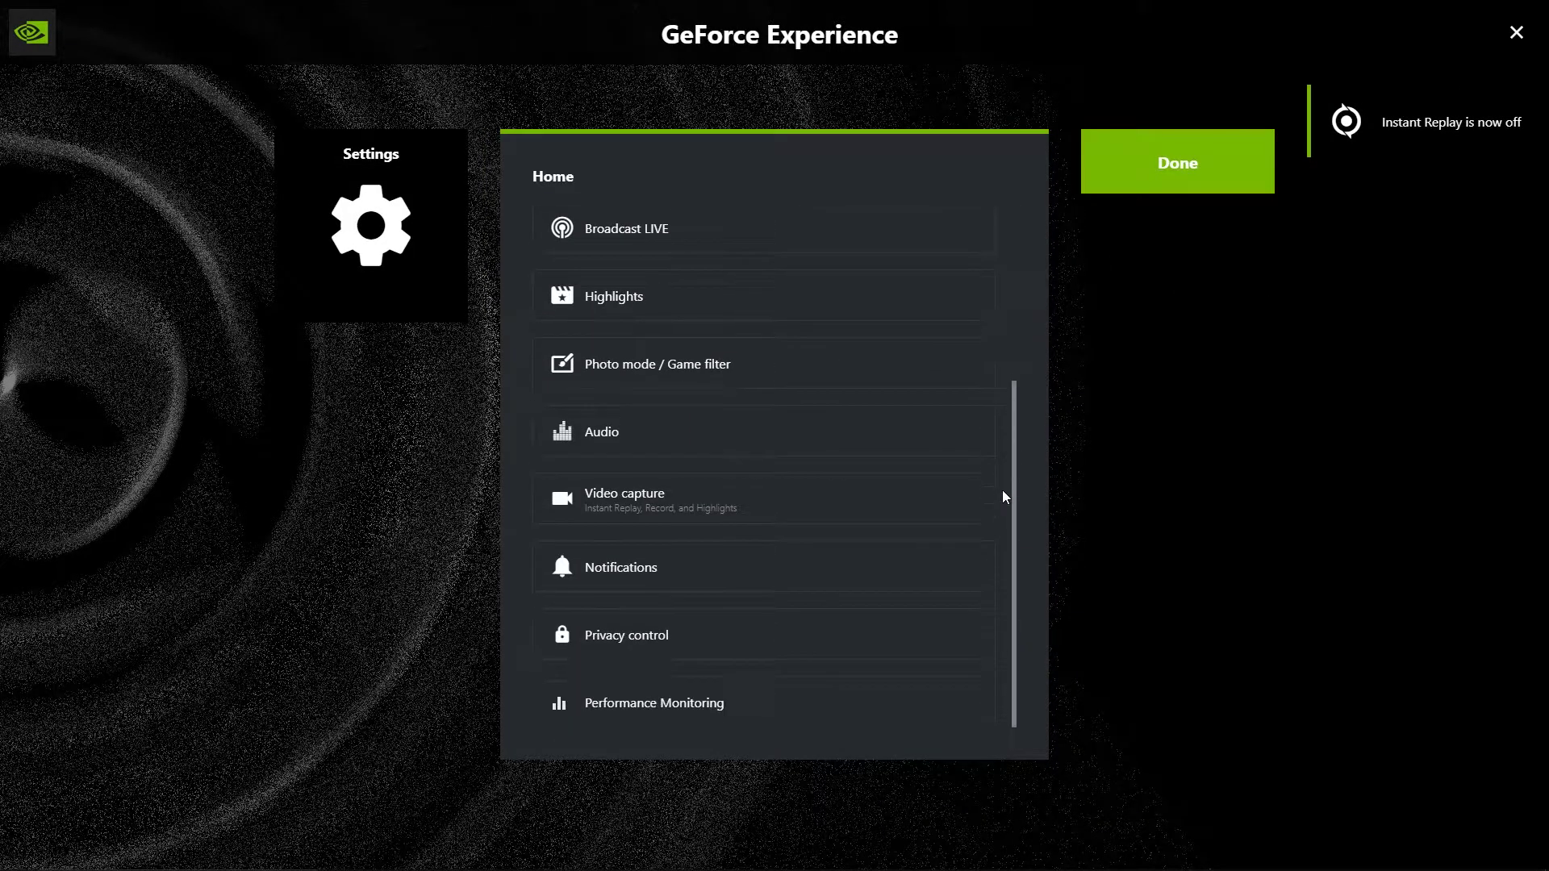
click(582, 638)
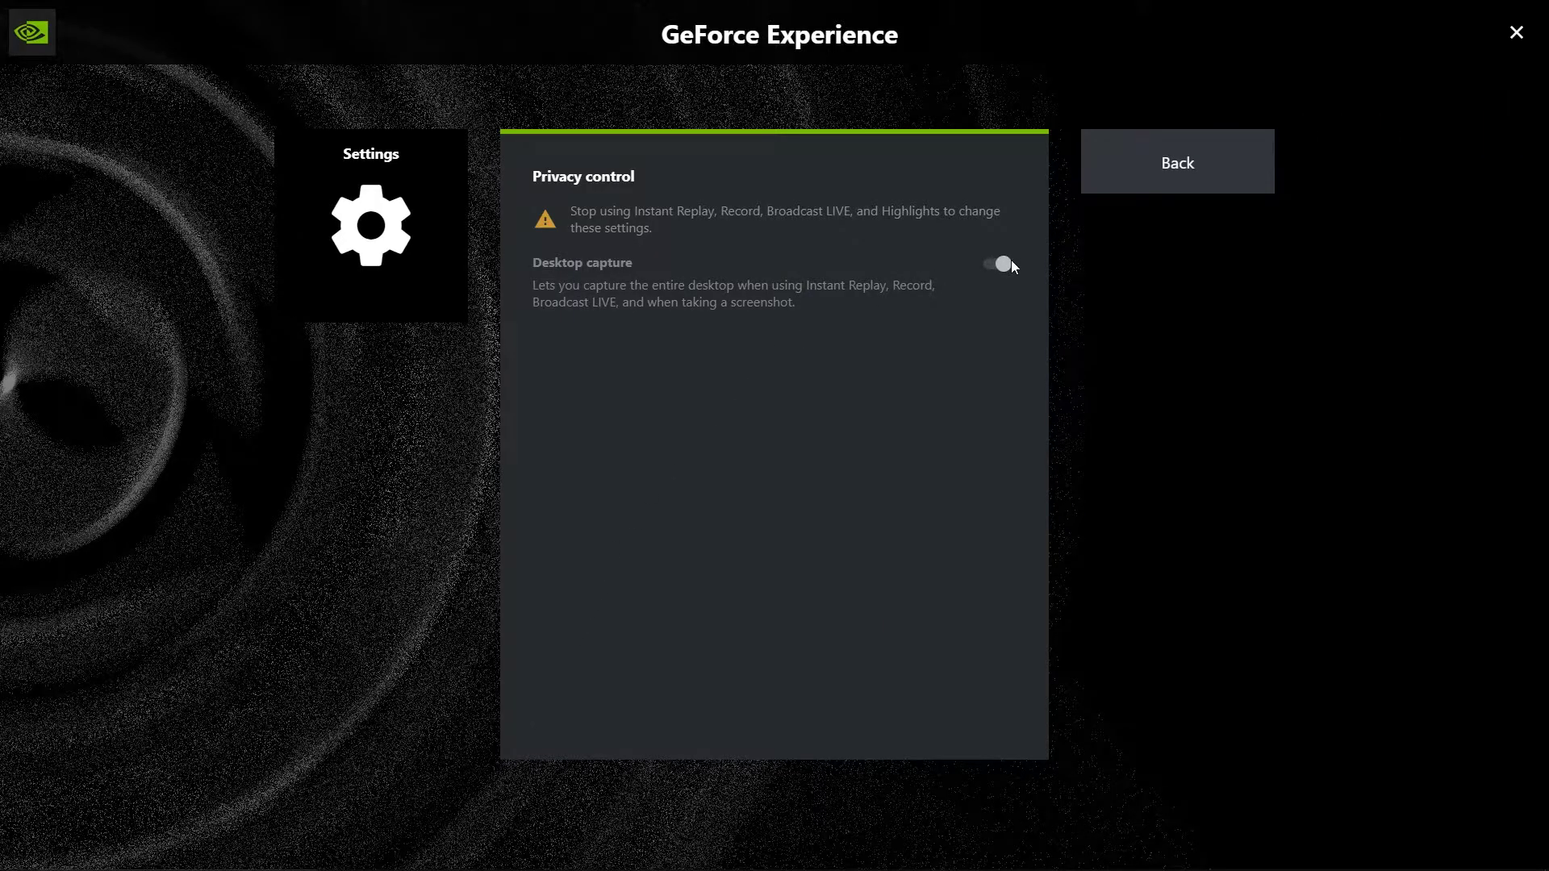